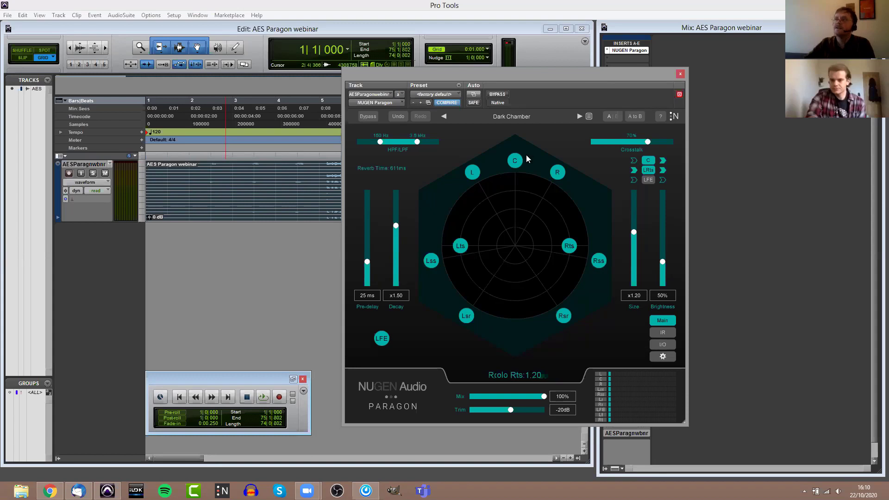
Look through the list of installed reverb presets in Paragon and close it without changing the preset.
{"action": "left_click", "coordinate": [588, 117]}
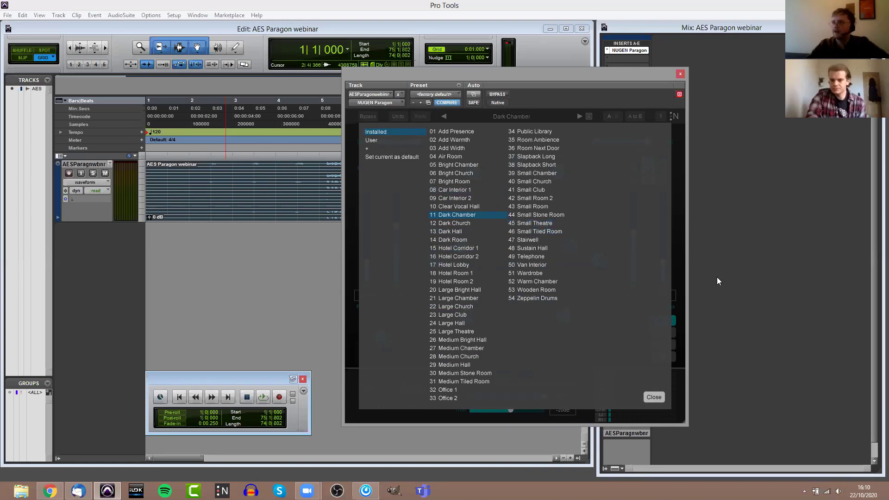
{"action": "left_click", "coordinate": [661, 396]}
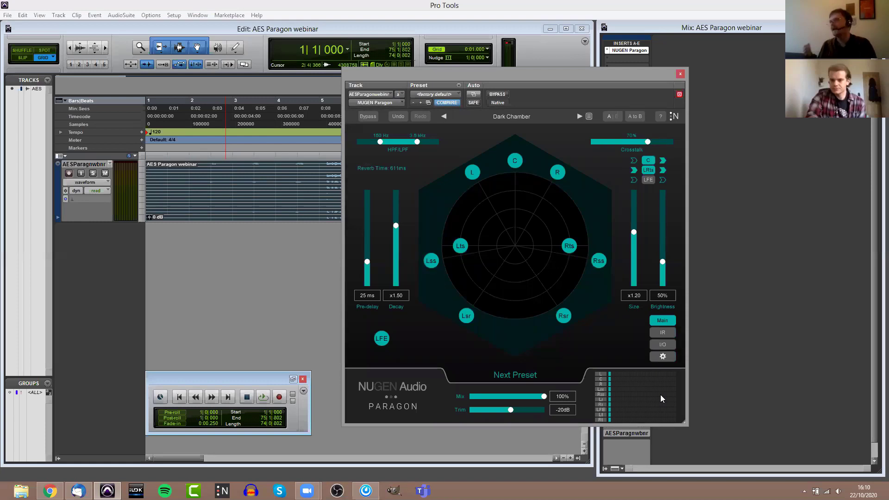
Play the session, audition the main decay at x5.00 and set it to x1.34, stopping playback when done.
{"action": "left_click", "coordinate": [259, 397]}
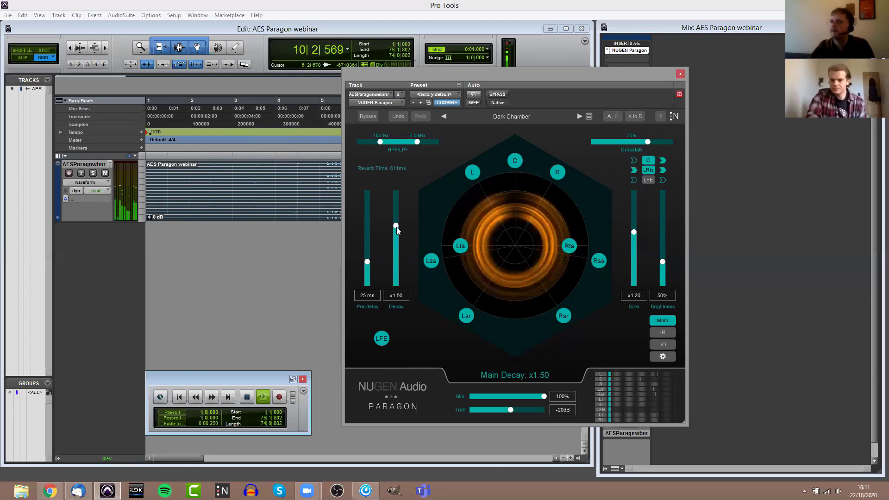
{"action": "scroll", "coordinate": [400, 188], "scroll_direction": "down", "scroll_amount": 1}
{"action": "left_click", "coordinate": [399, 192]}
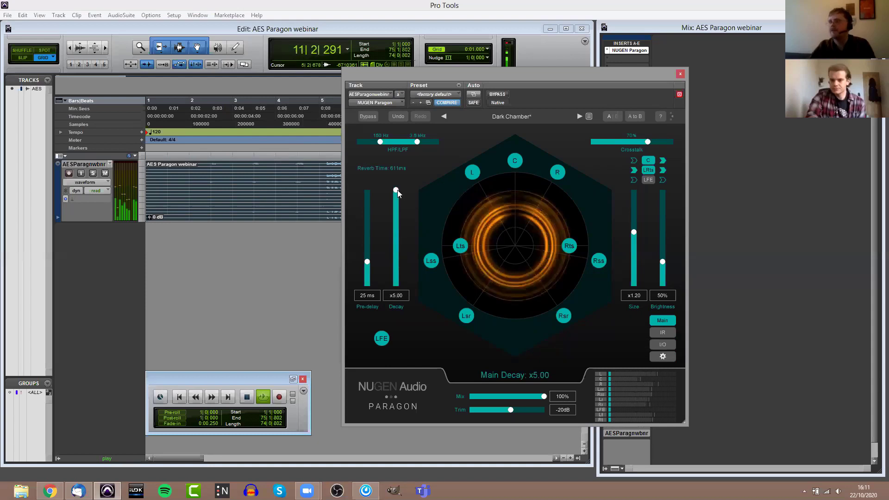
{"action": "left_click", "coordinate": [396, 230]}
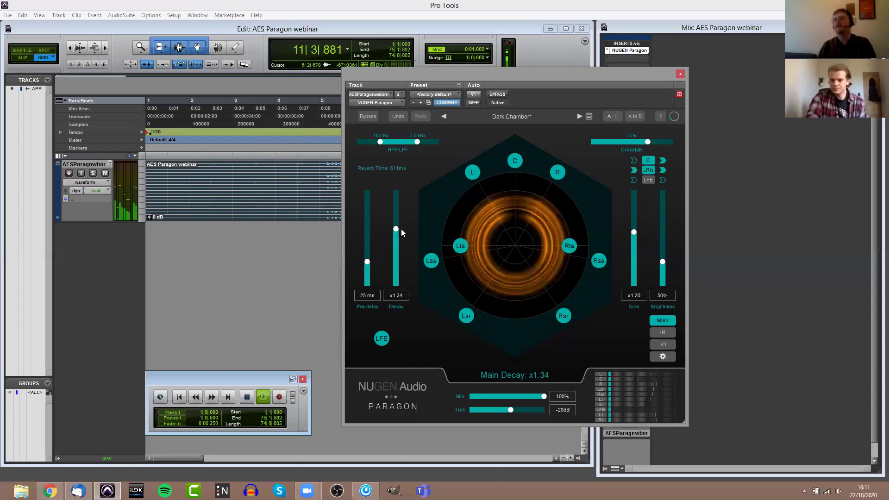
{"action": "left_click", "coordinate": [312, 315]}
{"action": "key", "text": "space"}
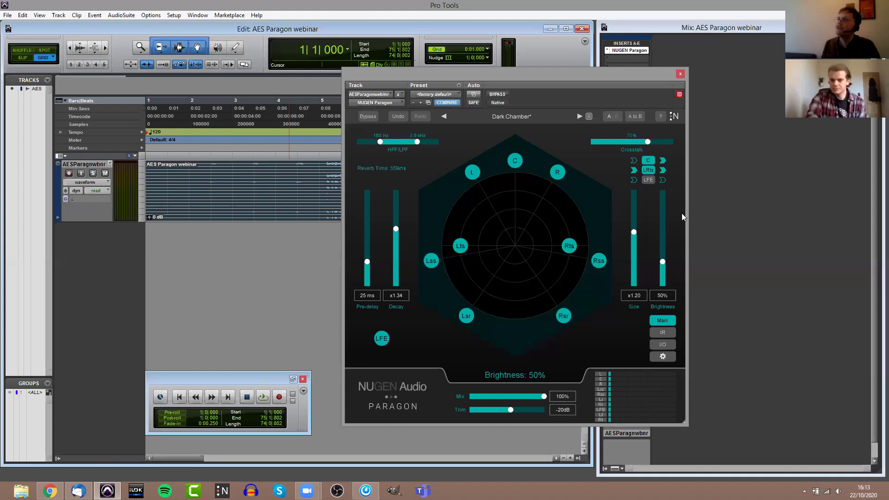
Try toggling the crosstalk input for the C and LFE channels and the crosstalk output for LFE.
{"action": "left_click", "coordinate": [635, 160]}
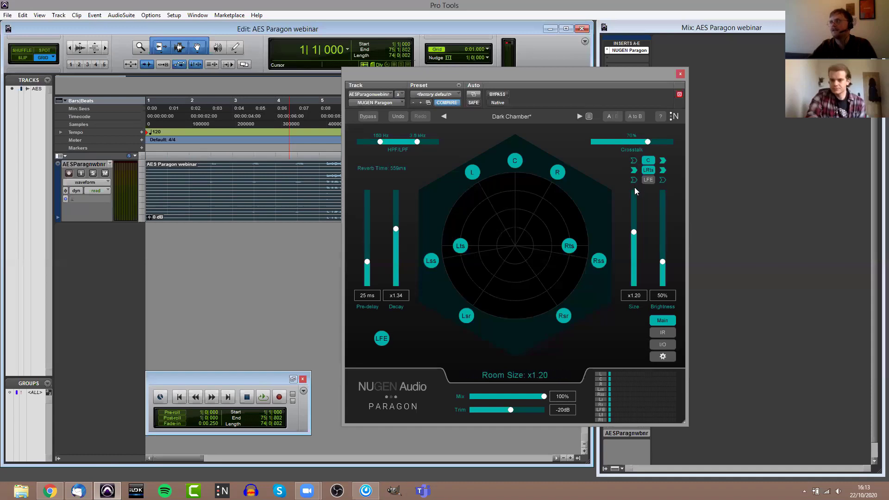
{"action": "left_click", "coordinate": [634, 180]}
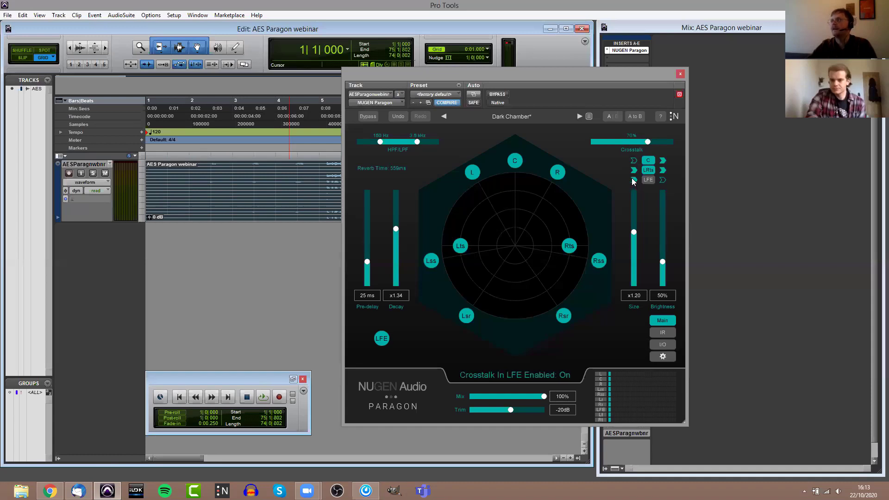
{"action": "left_click", "coordinate": [663, 180]}
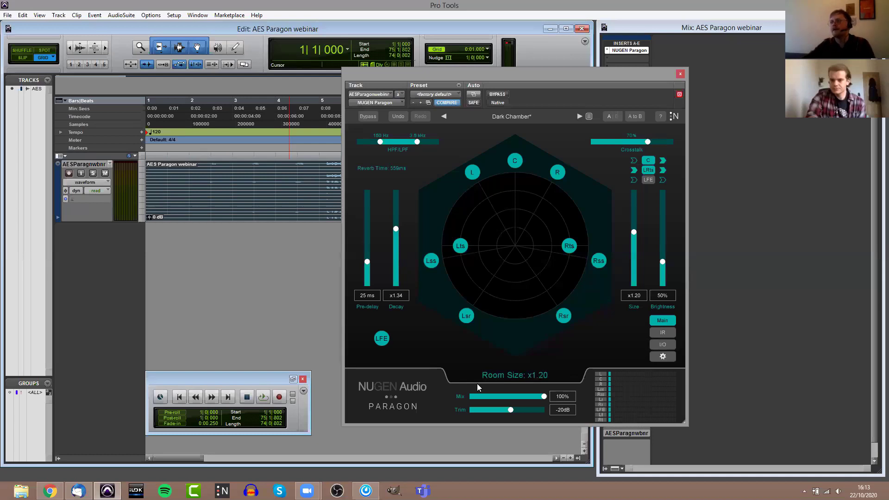
Play the session and solo individual reverb channels in turn, including C, Lss, Rsr and Rts, to hear each one.
{"action": "key", "text": "space"}
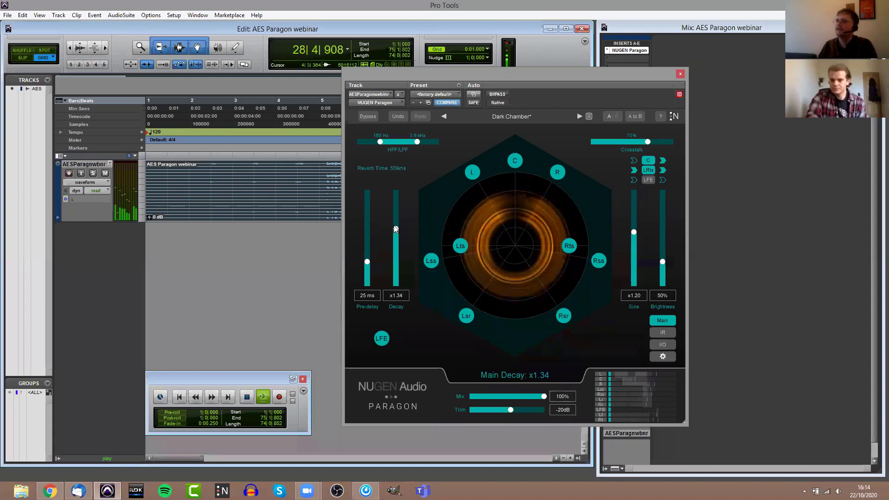
{"action": "left_click", "coordinate": [514, 161]}
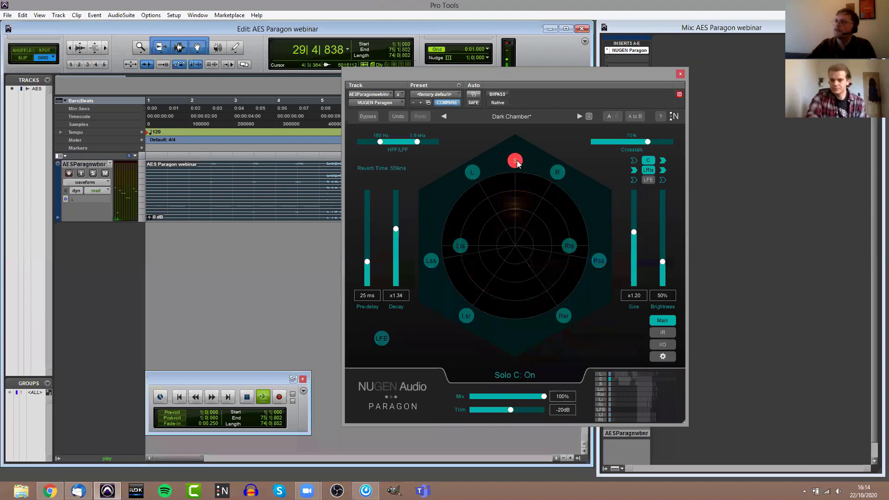
{"action": "left_click", "coordinate": [433, 262]}
{"action": "left_click", "coordinate": [433, 262]}
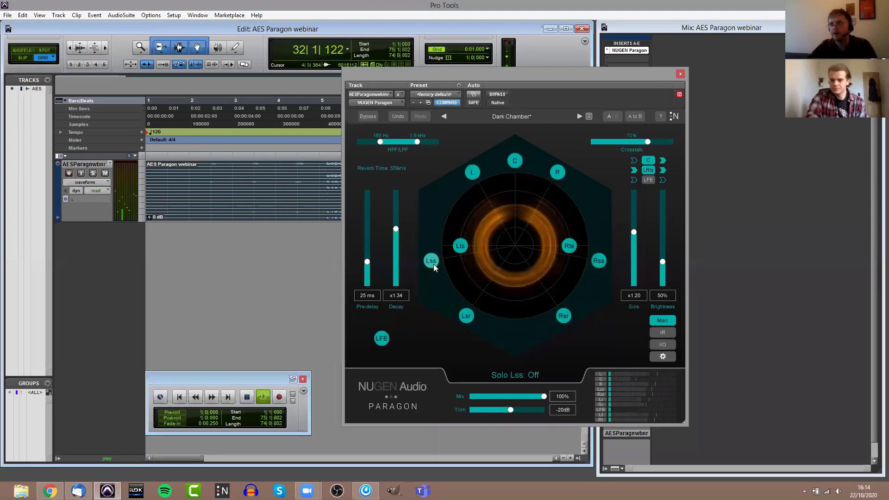
{"action": "left_click", "coordinate": [563, 315]}
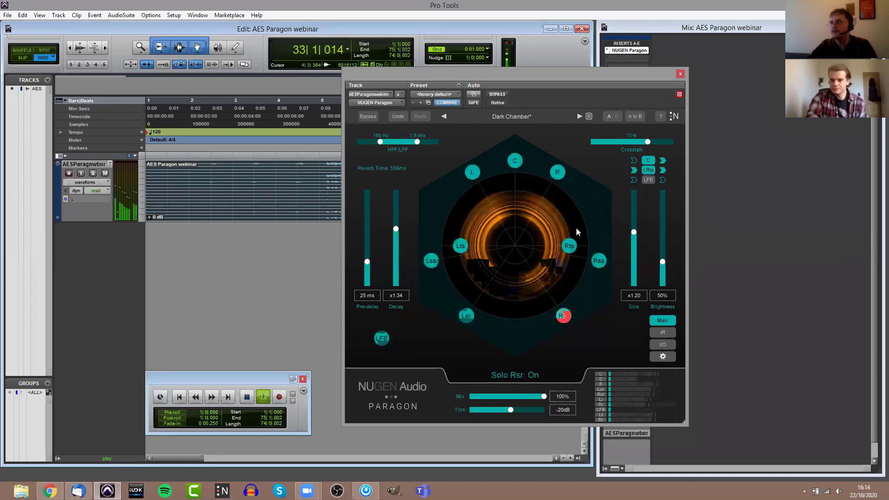
{"action": "left_click", "coordinate": [569, 246]}
{"action": "left_click", "coordinate": [569, 247]}
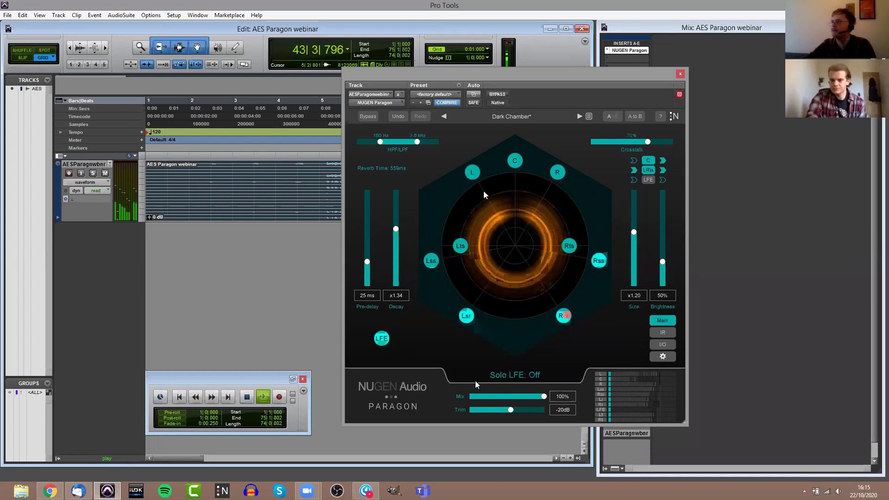
Show the impulse response page and look through the available room model files without loading one.
{"action": "left_click", "coordinate": [666, 331]}
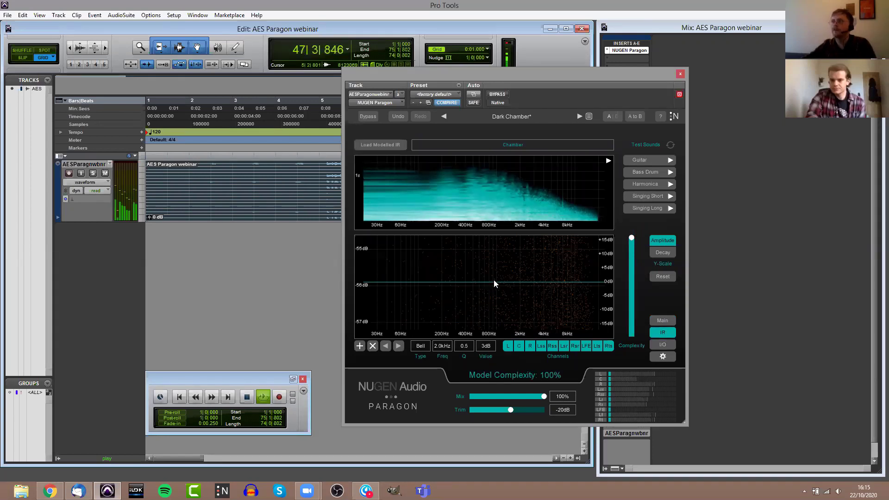
{"action": "left_click", "coordinate": [370, 146]}
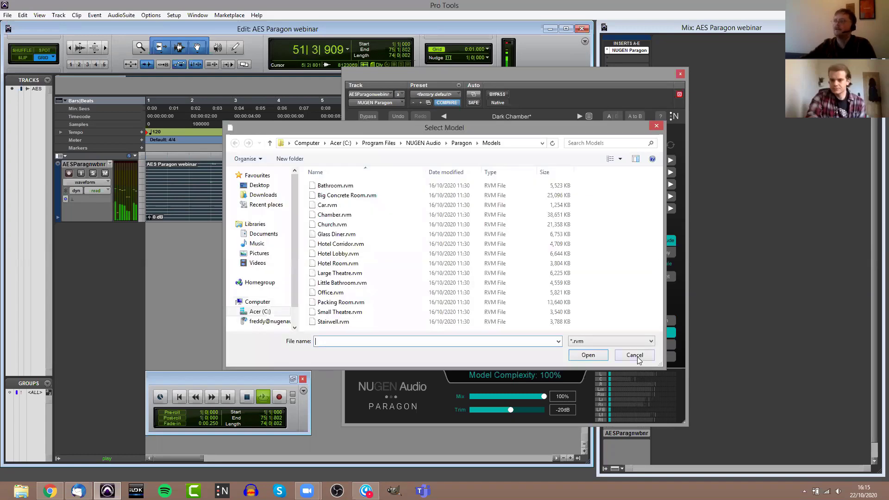
{"action": "left_click", "coordinate": [634, 355]}
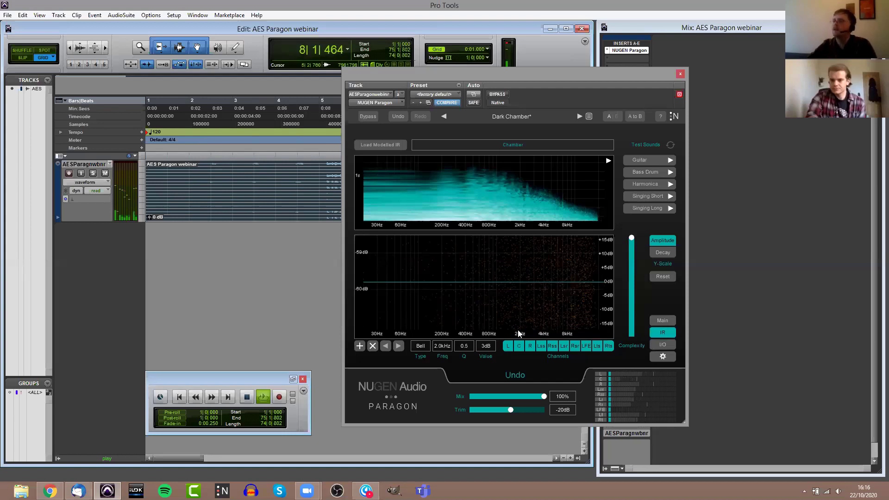
Shape the reverb's amplitude curve with a slight cut near 400 Hz and a 5 dB bell boost at 4.0 kHz.
{"action": "left_click", "coordinate": [359, 346]}
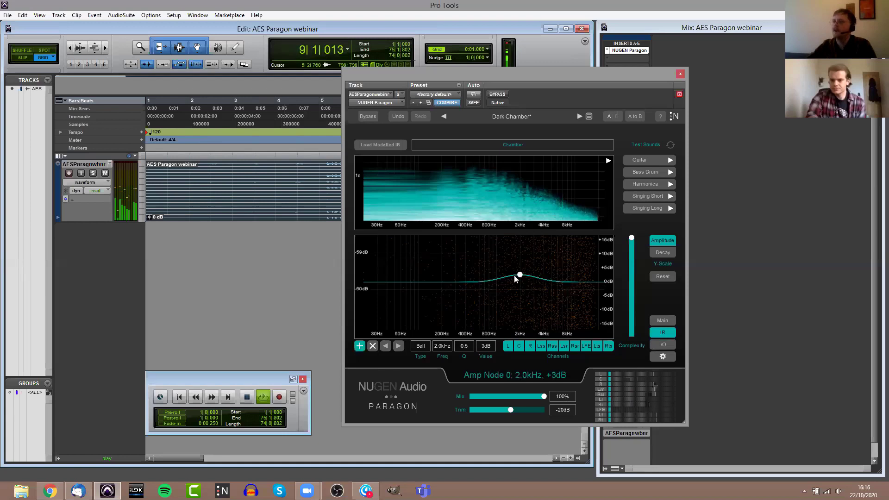
{"action": "left_click_drag", "start_coordinate": [518, 275], "coordinate": [465, 287]}
{"action": "left_click", "coordinate": [544, 269]}
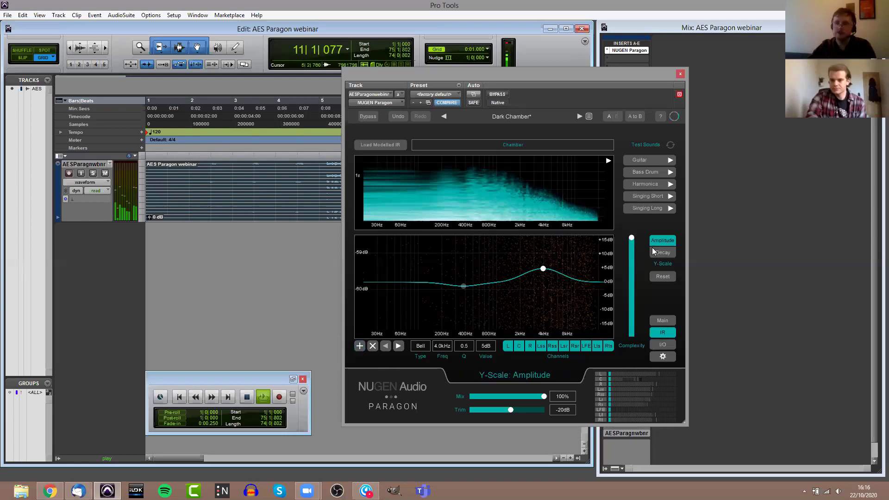
Shorten the reverb's decay curve with two bell nodes, x0.72 at 219 Hz and x0.76 at 4.0 kHz.
{"action": "left_click", "coordinate": [663, 252]}
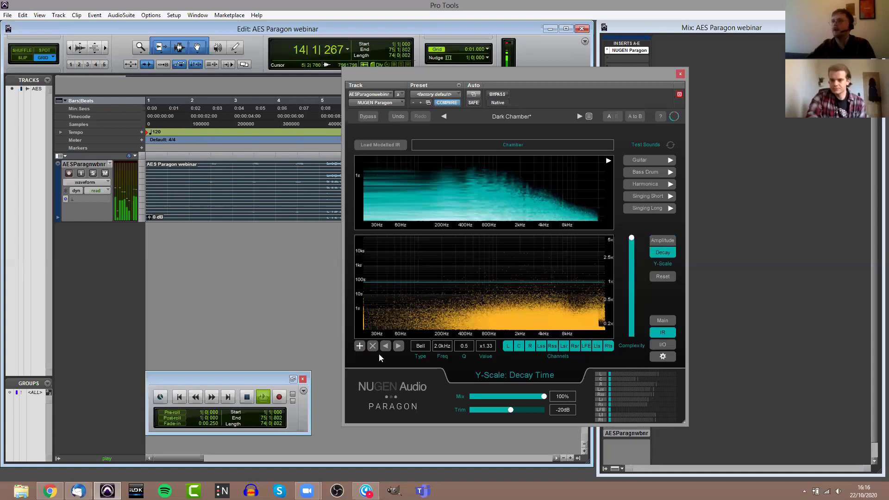
{"action": "left_click", "coordinate": [360, 345]}
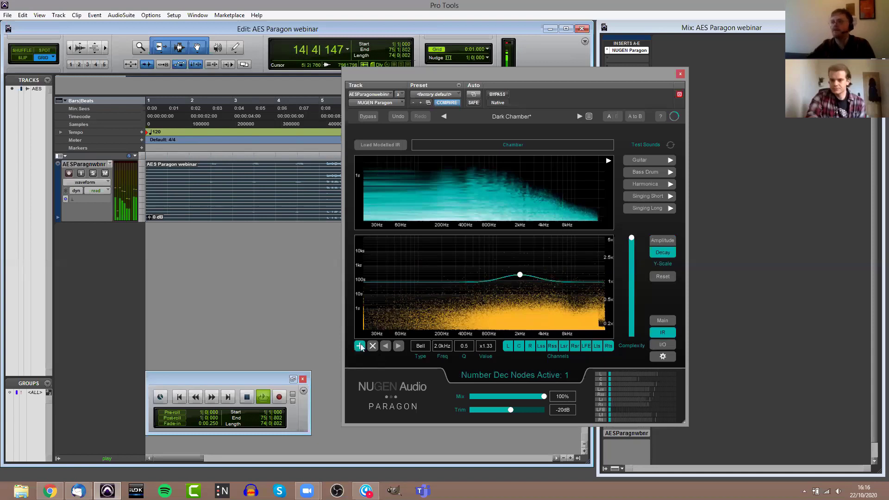
{"action": "double_click", "coordinate": [501, 291]}
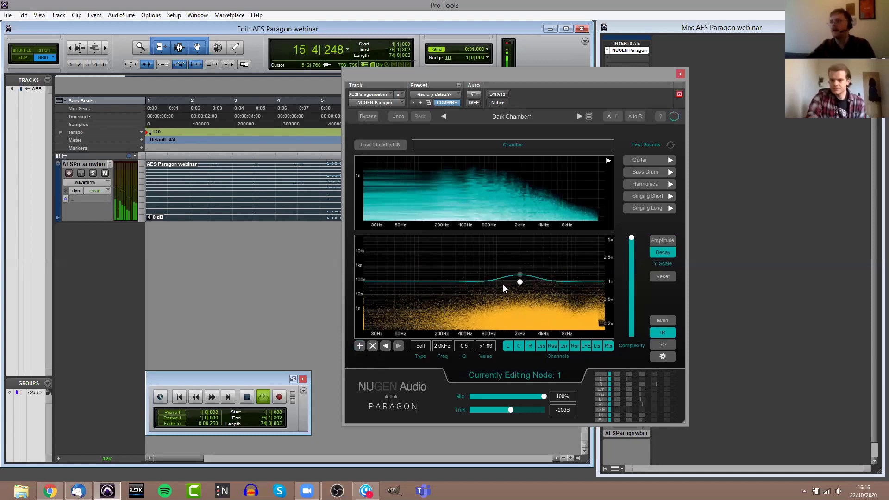
{"action": "left_click_drag", "start_coordinate": [520, 282], "coordinate": [445, 275]}
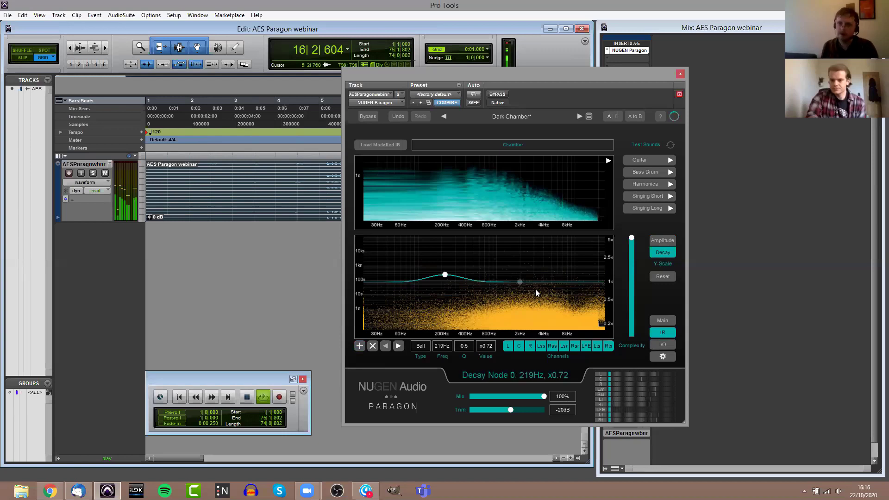
{"action": "double_click", "coordinate": [541, 288]}
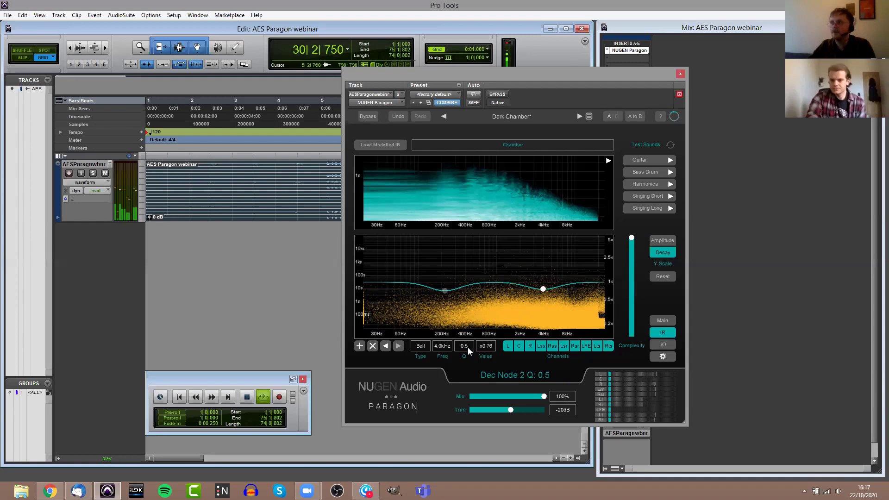
Set the 4.0 kHz decay node's Q to 0.7 and check its available filter types, keeping Bell.
{"action": "left_click_drag", "start_coordinate": [468, 348], "coordinate": [353, 329]}
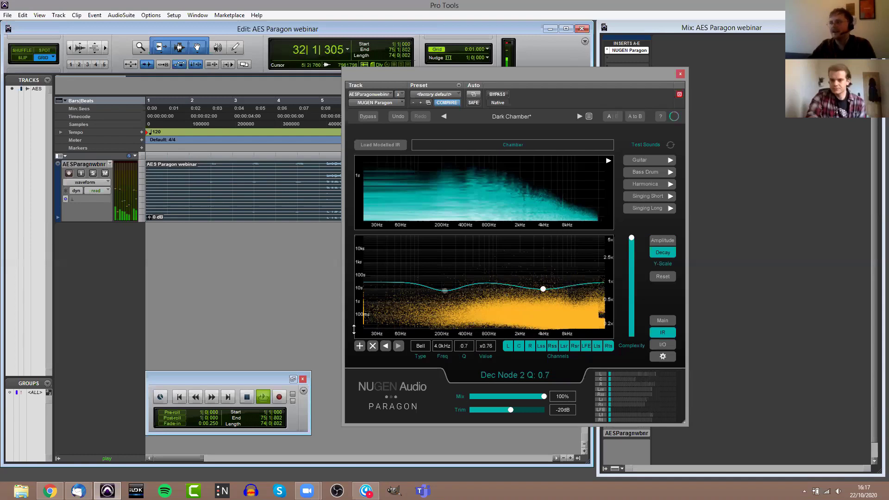
{"action": "left_click", "coordinate": [423, 345]}
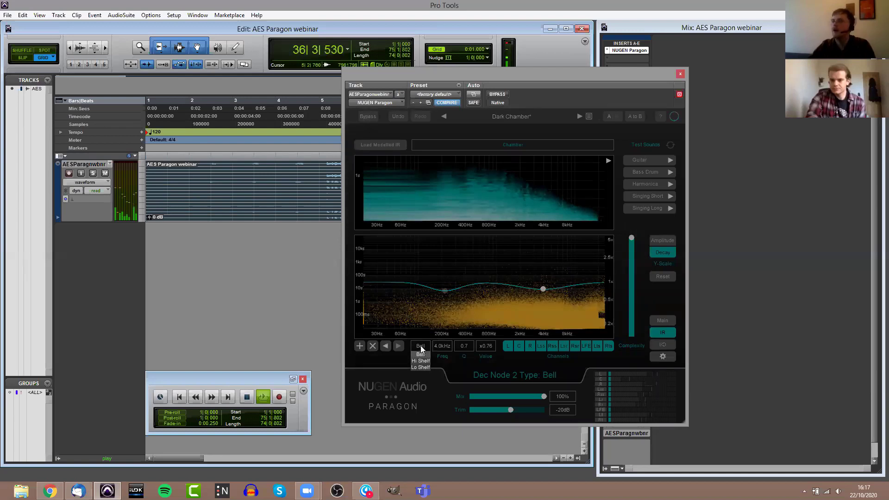
{"action": "left_click", "coordinate": [445, 335]}
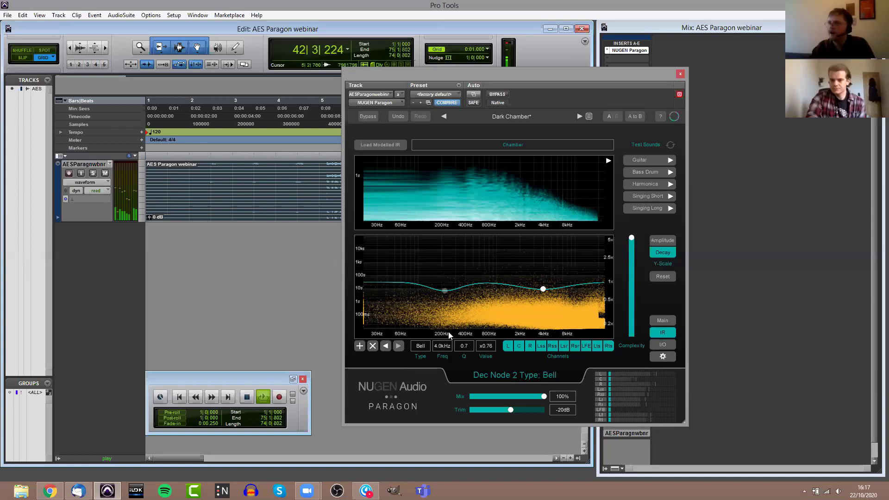
Try switching individual channels, such as L, off and on for the 4.0 kHz decay node.
{"action": "left_click", "coordinate": [509, 346]}
{"action": "left_click", "coordinate": [539, 346]}
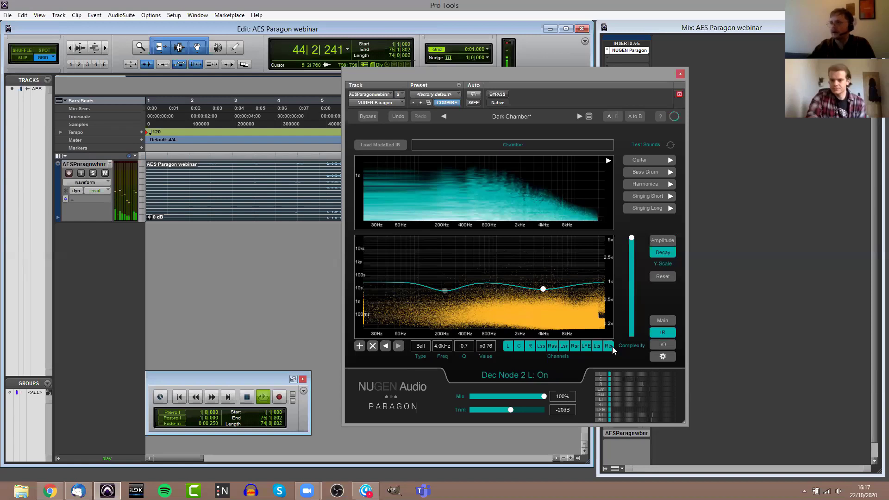
{"action": "left_click", "coordinate": [553, 347]}
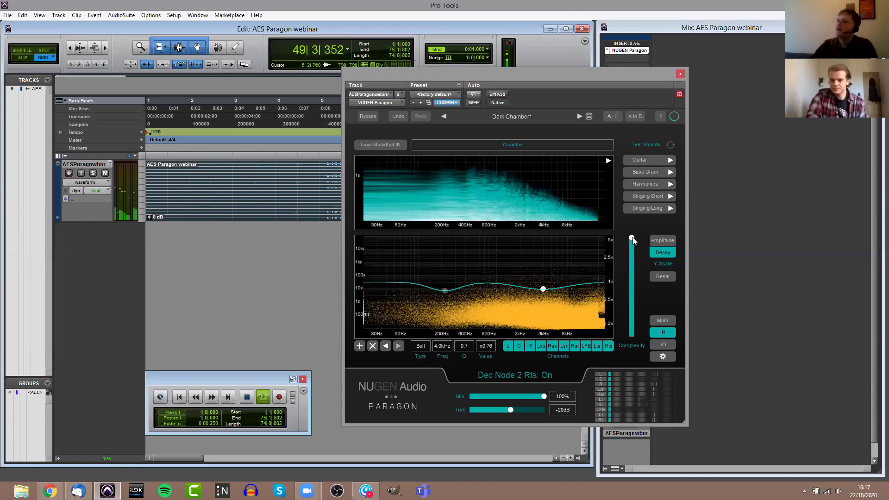
Try the model complexity at 15%, restore it to 100% and stop playback.
{"action": "left_click_drag", "start_coordinate": [632, 239], "coordinate": [632, 320]}
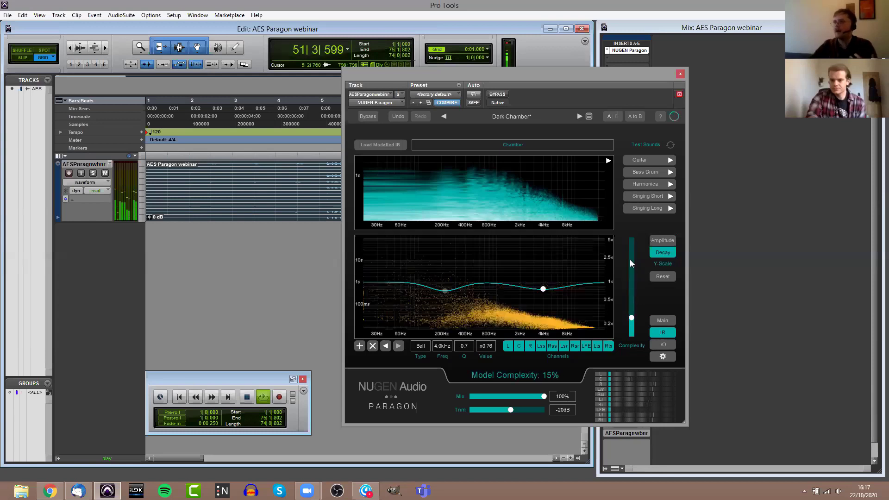
{"action": "left_click_drag", "start_coordinate": [635, 242], "coordinate": [634, 225]}
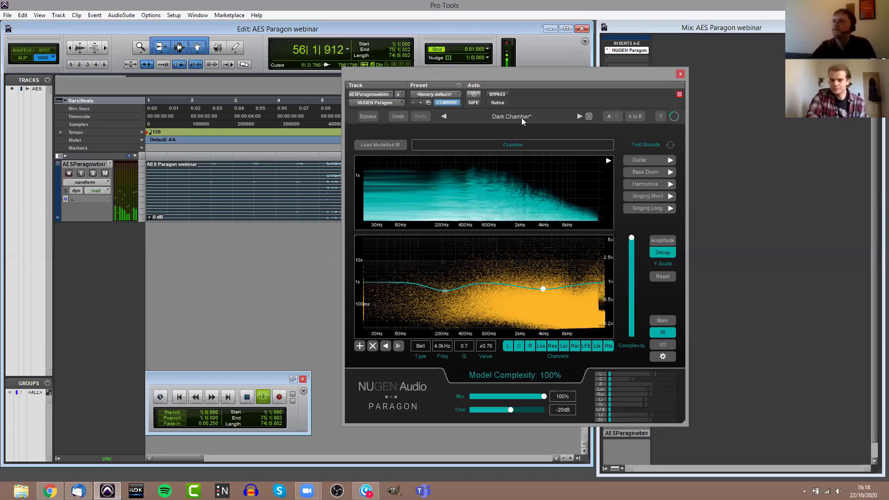
{"action": "key", "text": "space"}
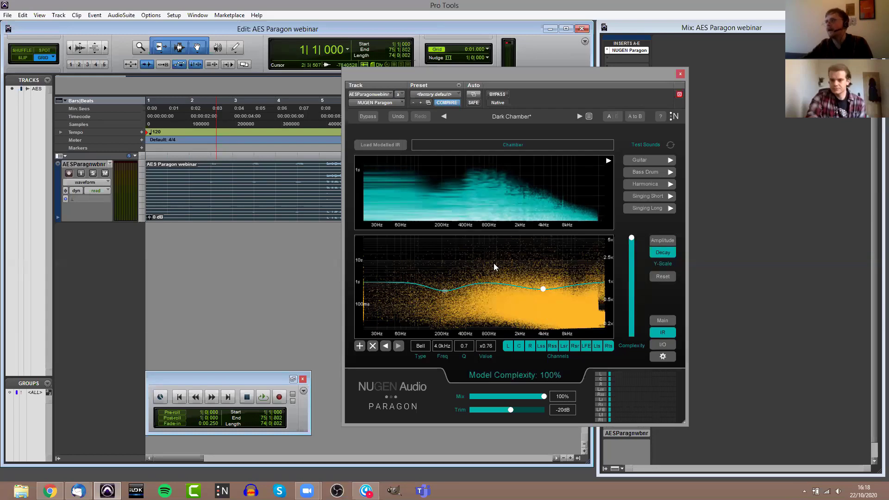
Set the L channel's input trim to -6.0 dB on the I/O page and show the output levels.
{"action": "left_click", "coordinate": [661, 345]}
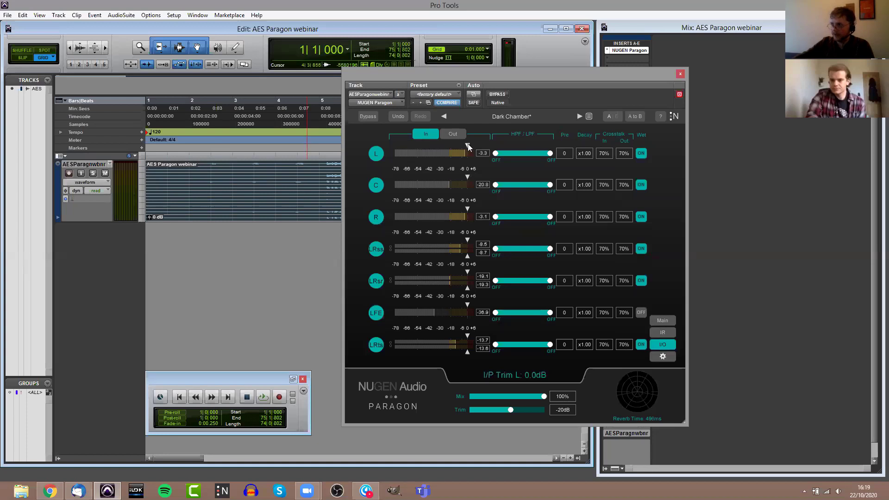
{"action": "left_click_drag", "start_coordinate": [468, 144], "coordinate": [463, 146]}
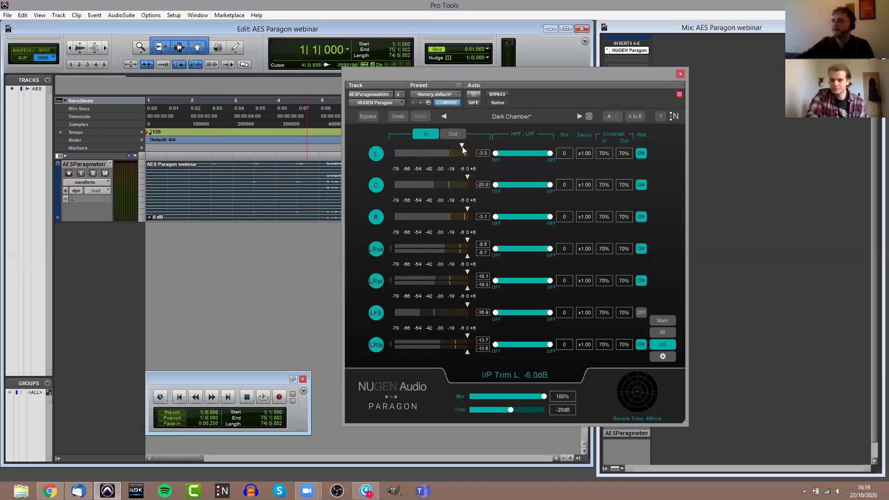
{"action": "left_click", "coordinate": [453, 135]}
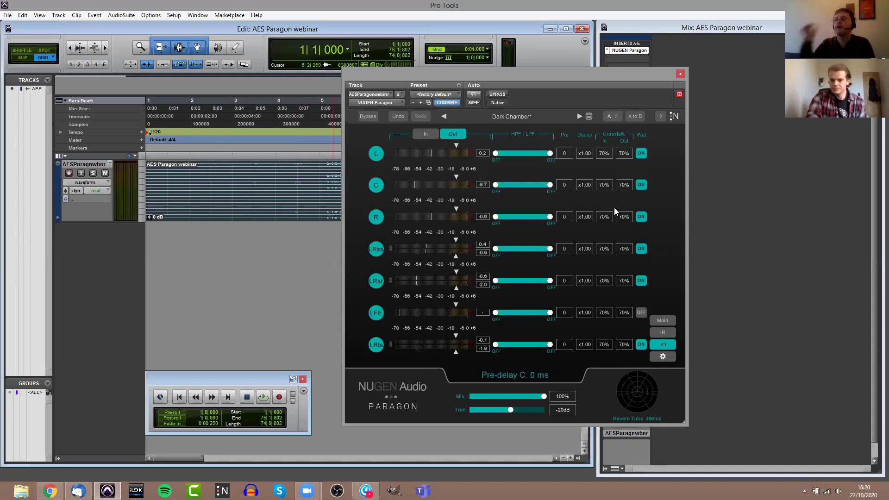
Play the session from 4|3|000 to monitor the output levels on the I/O page.
{"action": "left_click", "coordinate": [644, 185]}
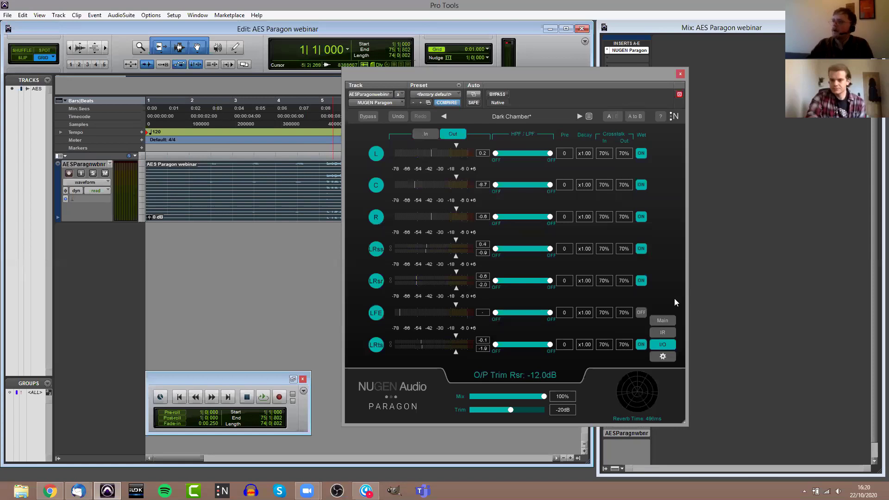
{"action": "left_click", "coordinate": [296, 175]}
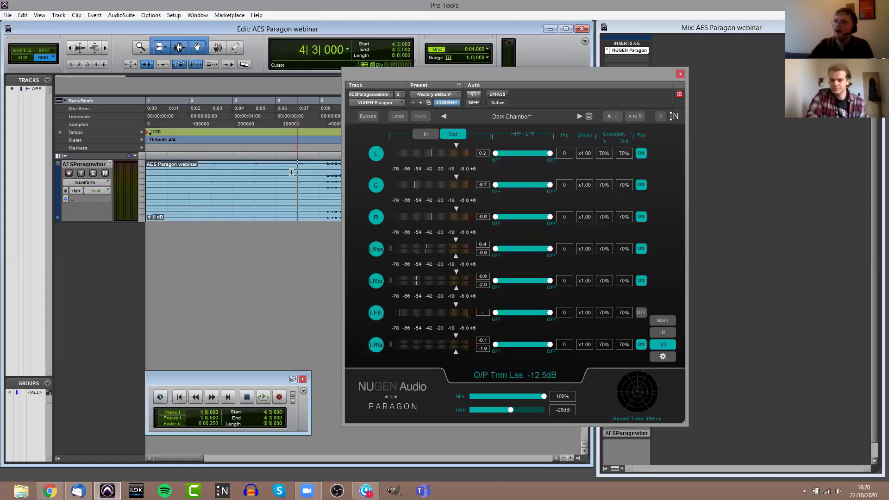
{"action": "key", "text": "space"}
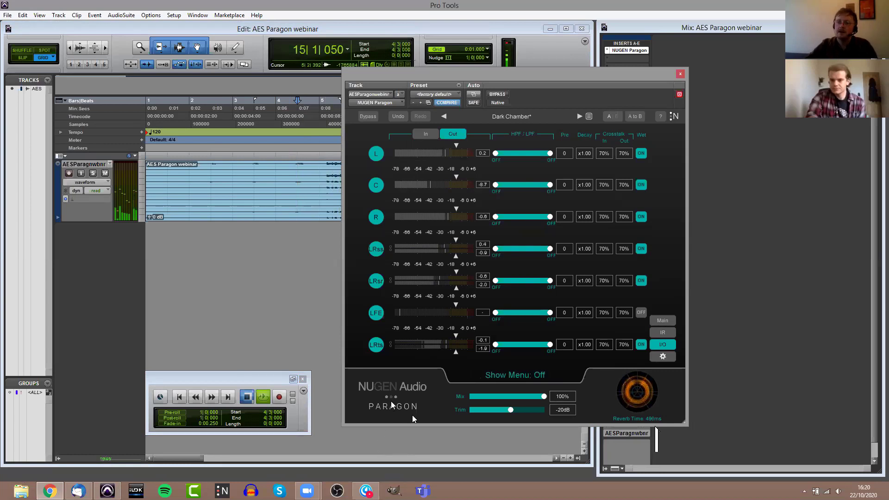
View the plug-in's Credits and Options, stop playback and close the product information.
{"action": "left_click", "coordinate": [398, 389]}
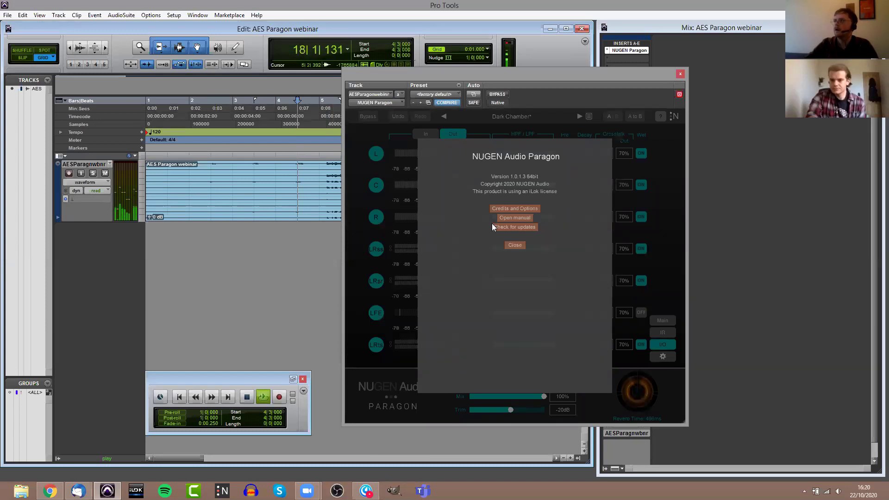
{"action": "left_click", "coordinate": [502, 208]}
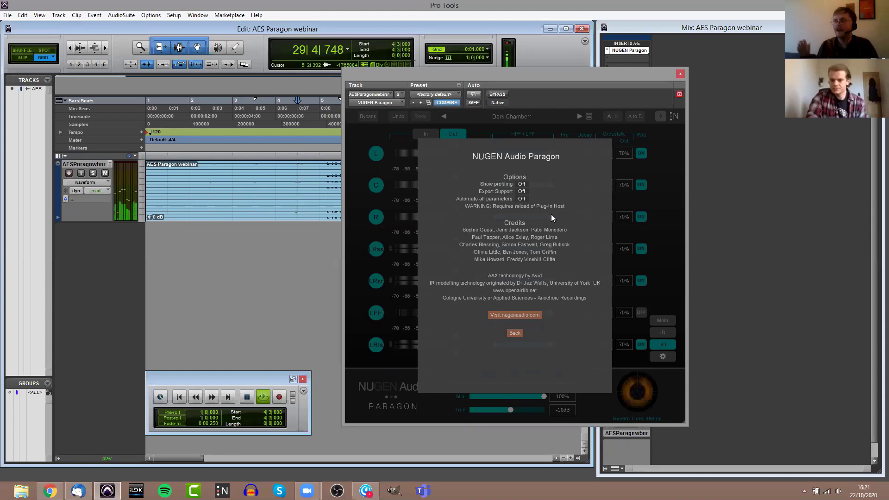
{"action": "key", "text": "space"}
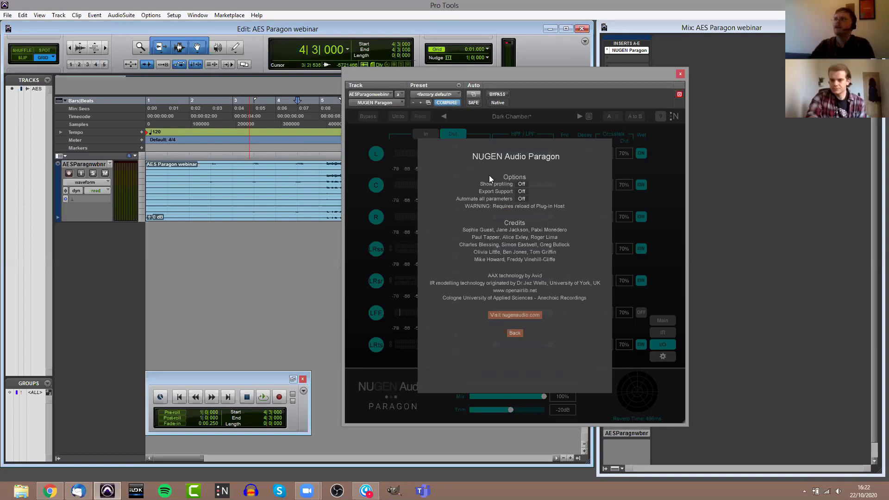
{"action": "left_click", "coordinate": [519, 332]}
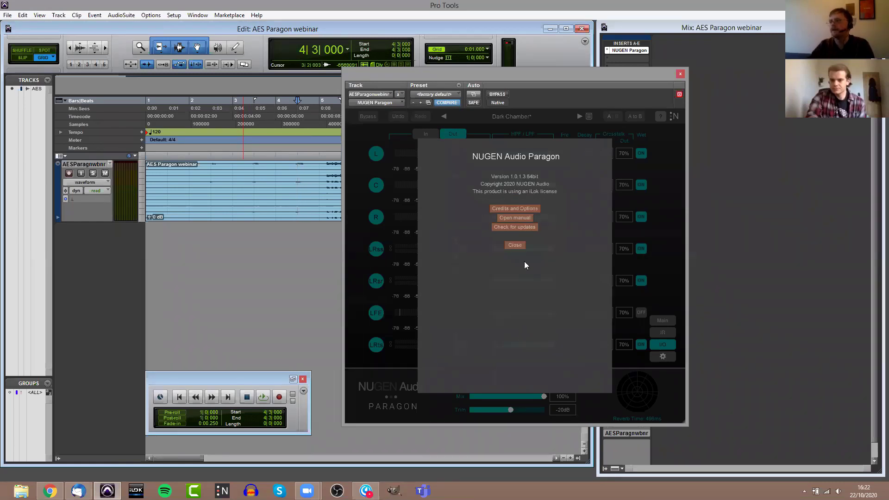
{"action": "left_click", "coordinate": [521, 247]}
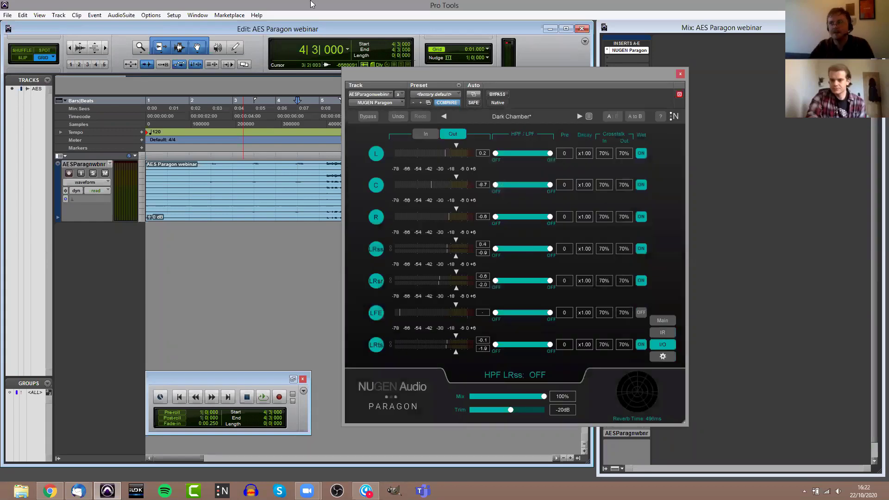
Return to Paragon's Main page and check the main low-pass filter setting.
{"action": "left_click", "coordinate": [664, 321]}
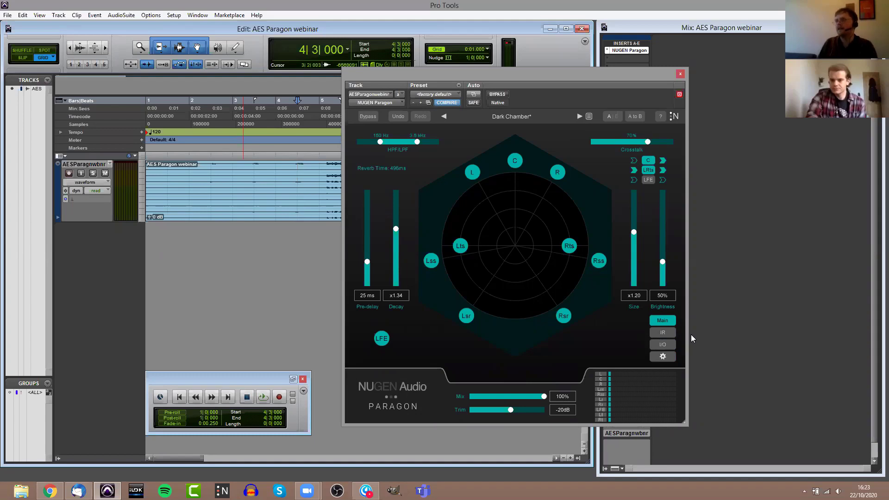
{"action": "mouse_move", "coordinate": [418, 141]}
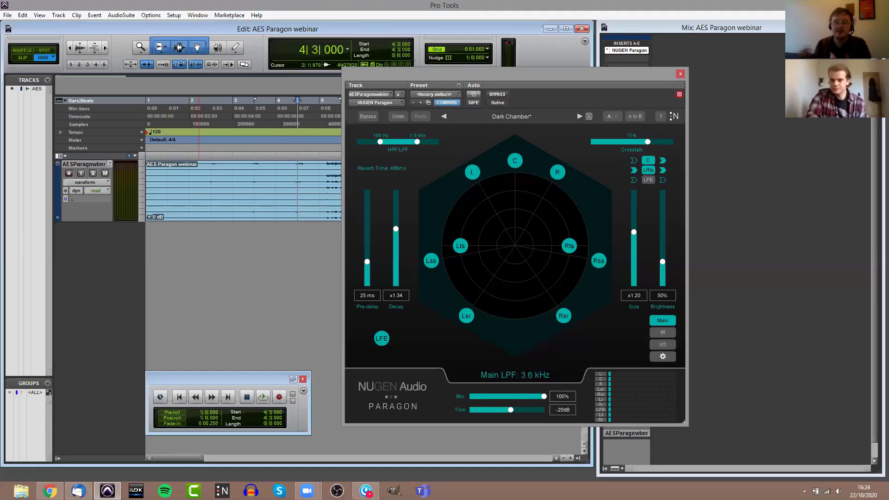